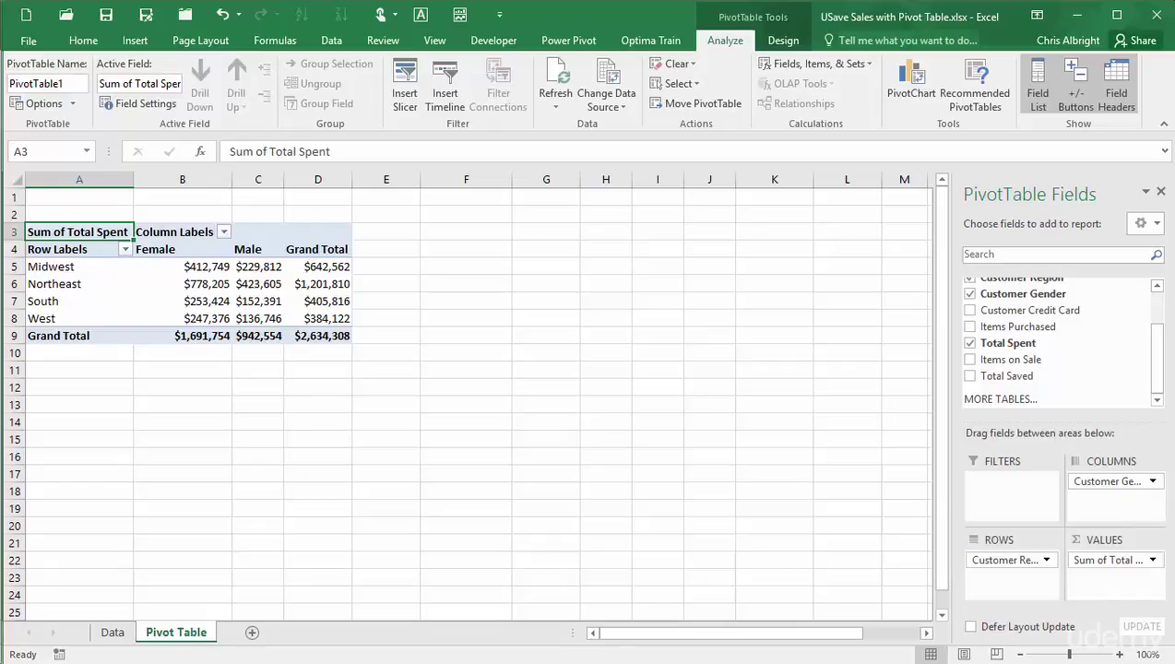
# Filter the pivot table's column labels to show only Female
pyautogui.click(223, 232)
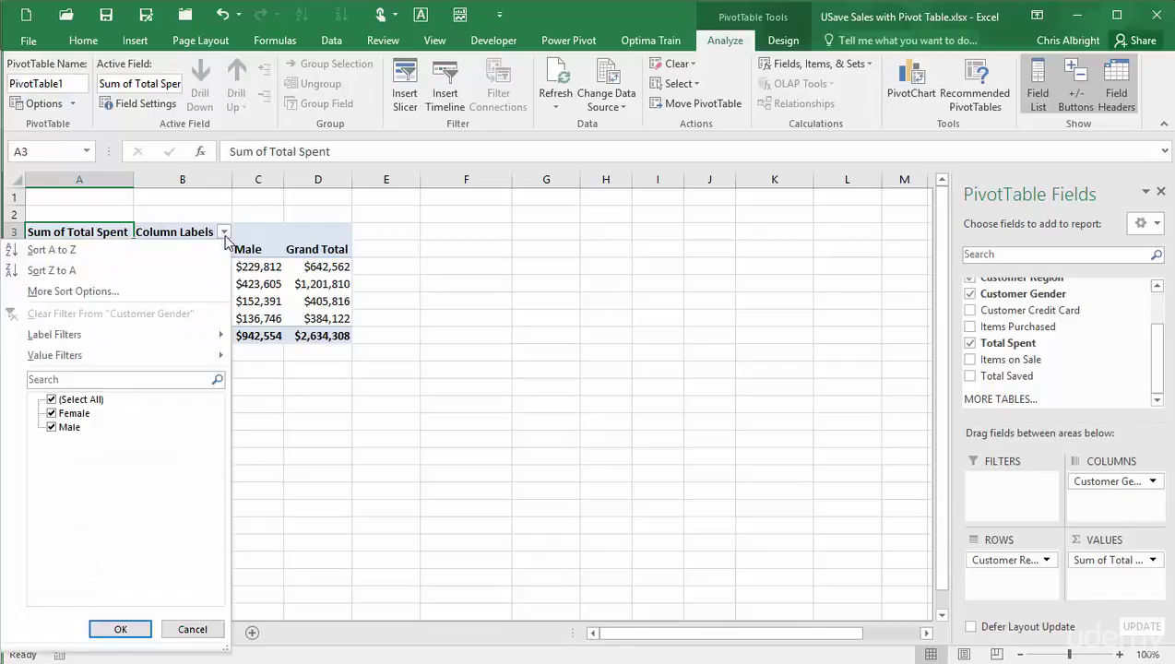
pyautogui.click(51, 400)
pyautogui.click(52, 414)
pyautogui.click(119, 629)
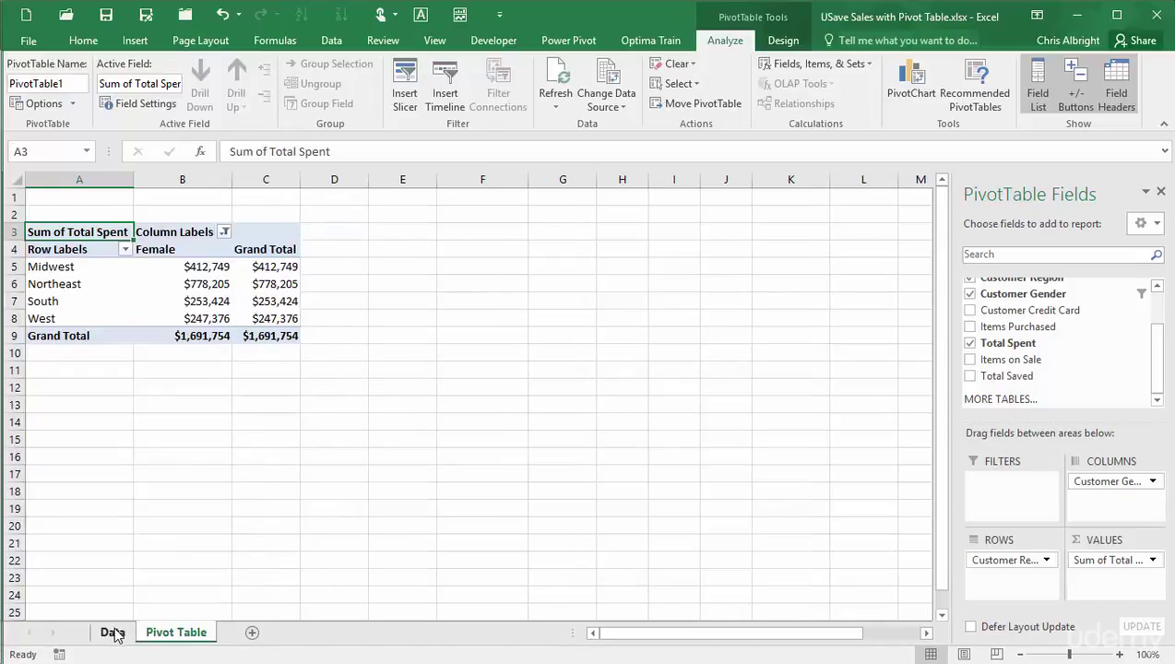
# Filter the pivot table's row labels to show only the Midwest and West regions
pyautogui.click(125, 249)
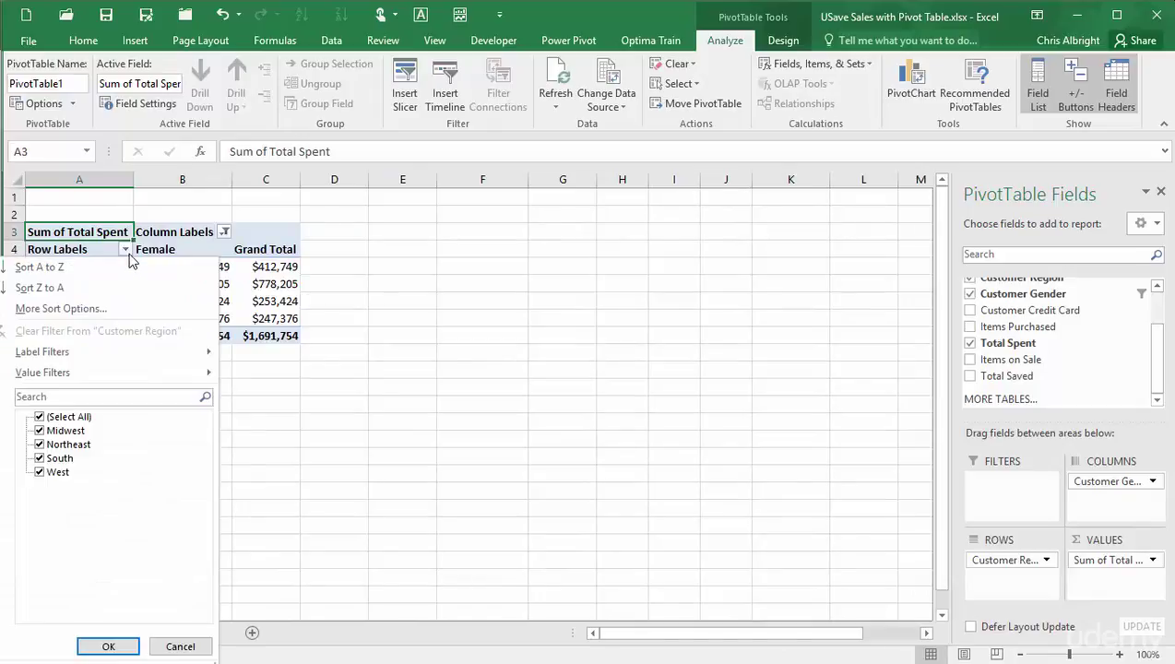
pyautogui.click(40, 417)
pyautogui.click(41, 431)
pyautogui.click(39, 472)
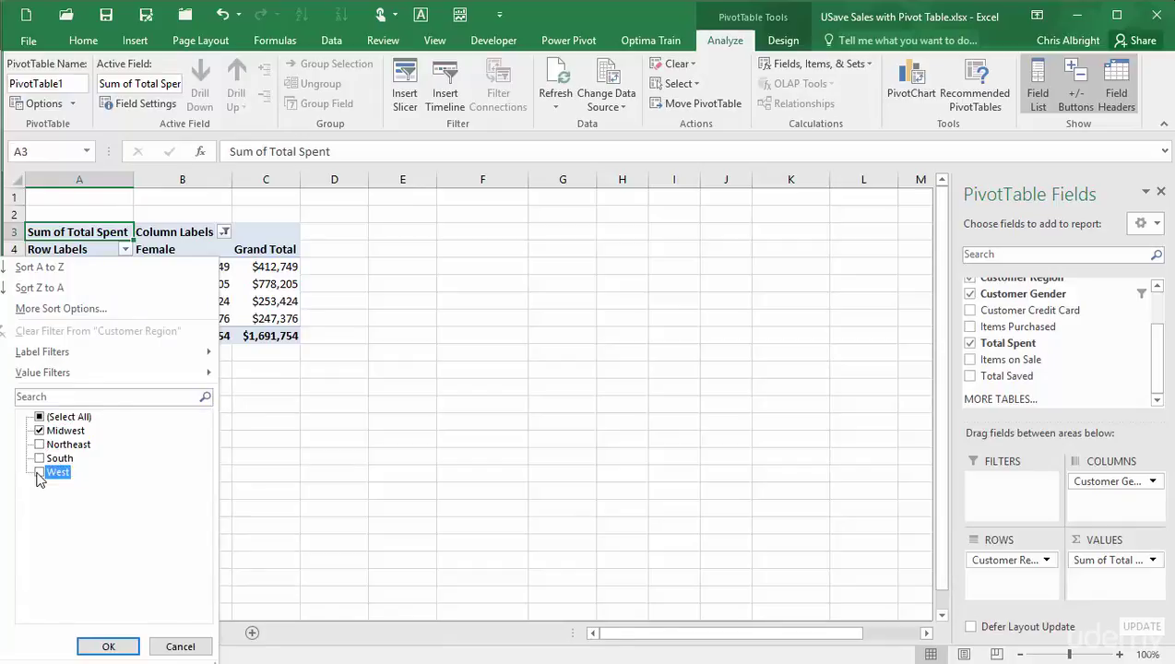
pyautogui.click(109, 645)
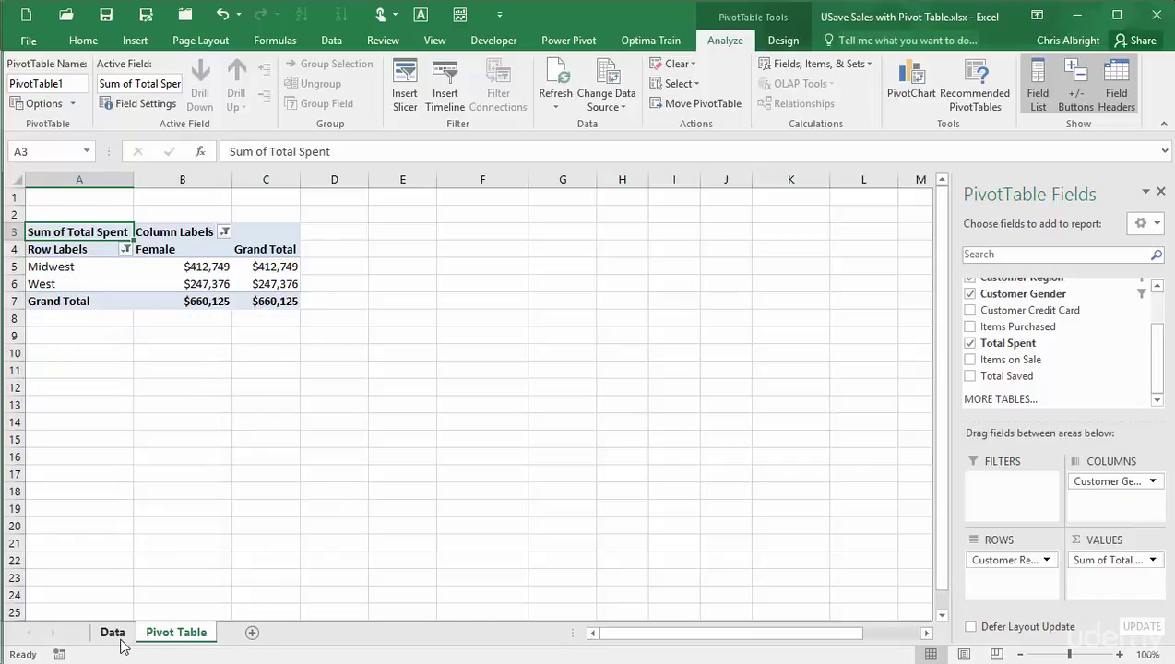
# Undo the region filter and the gender filter on the pivot table
pyautogui.hotkey('ctrl', 'z')
pyautogui.hotkey('ctrl', 'z')
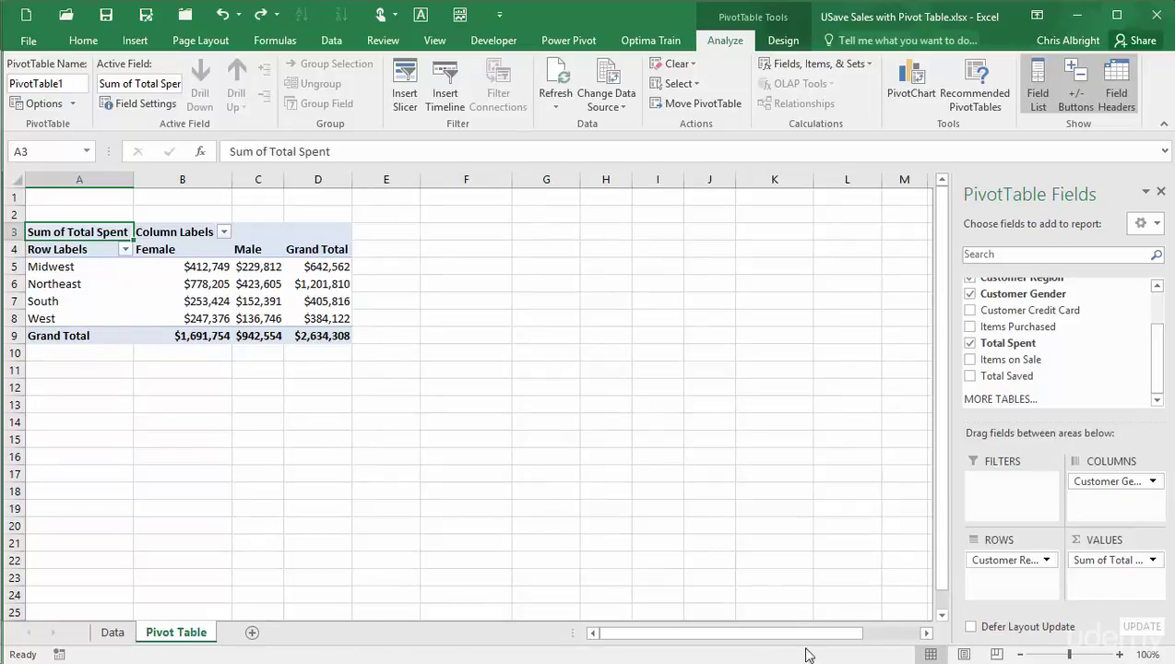
# Move Customer Gender below Customer Region in the rows area and add Purchase Time and Customer Credit Card to the columns area
pyautogui.moveTo(1099, 477); pyautogui.dragTo(1019, 594)
pyautogui.moveTo(1157, 374); pyautogui.dragTo(1157, 356)
pyautogui.moveTo(996, 305); pyautogui.dragTo(1104, 475)
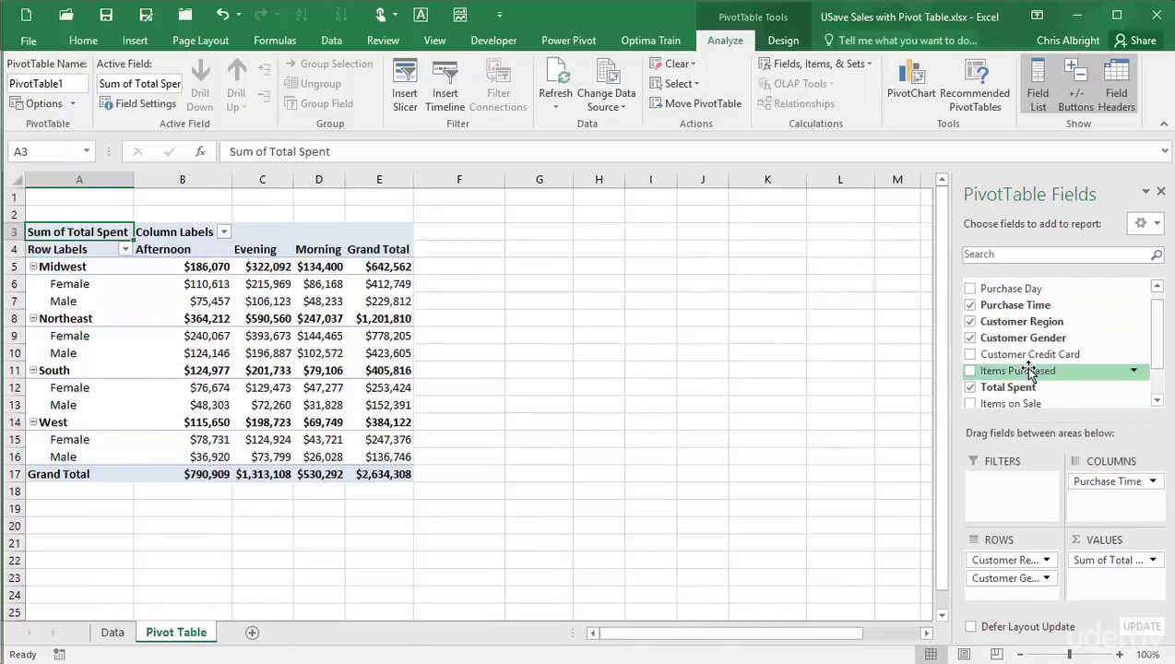
pyautogui.moveTo(1026, 360); pyautogui.dragTo(1127, 503)
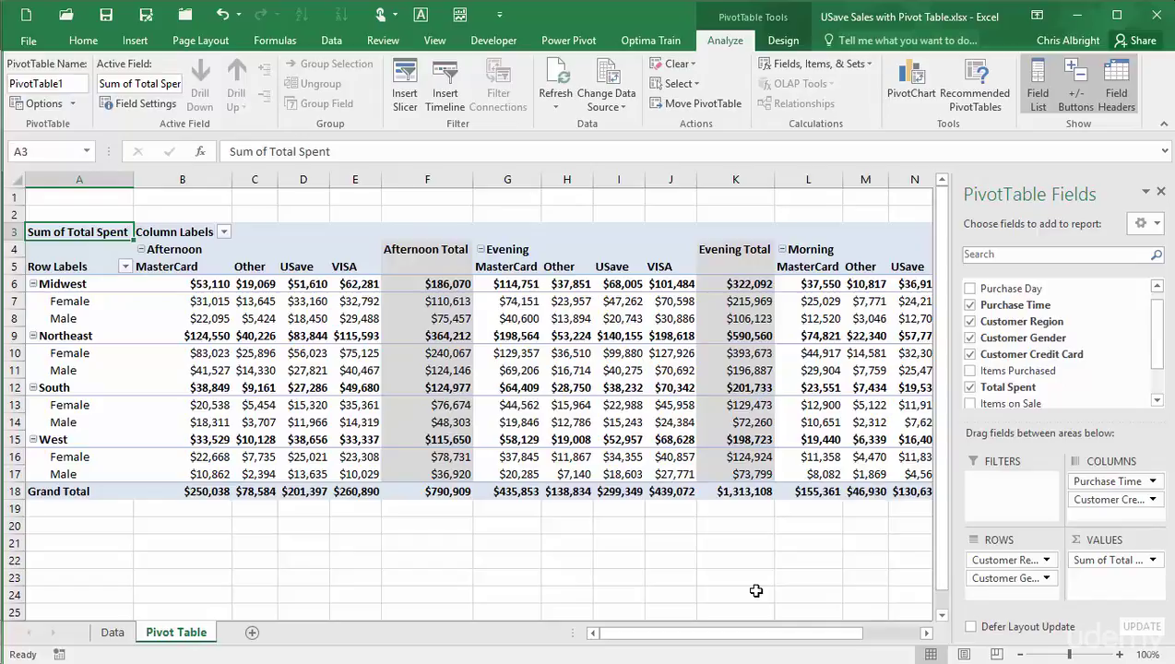
# Examine which field the column labels filter applies to, comparing it with the Afternoon heading and the VISA heading selected
pyautogui.click(124, 267)
pyautogui.click(224, 232)
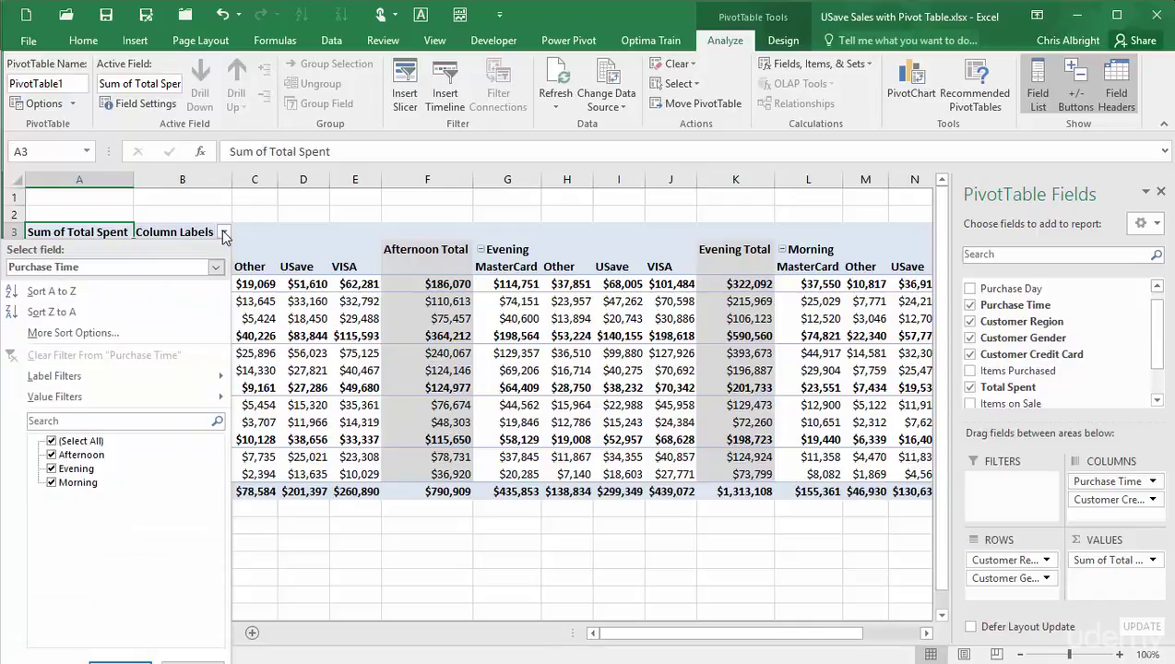
pyautogui.click(224, 233)
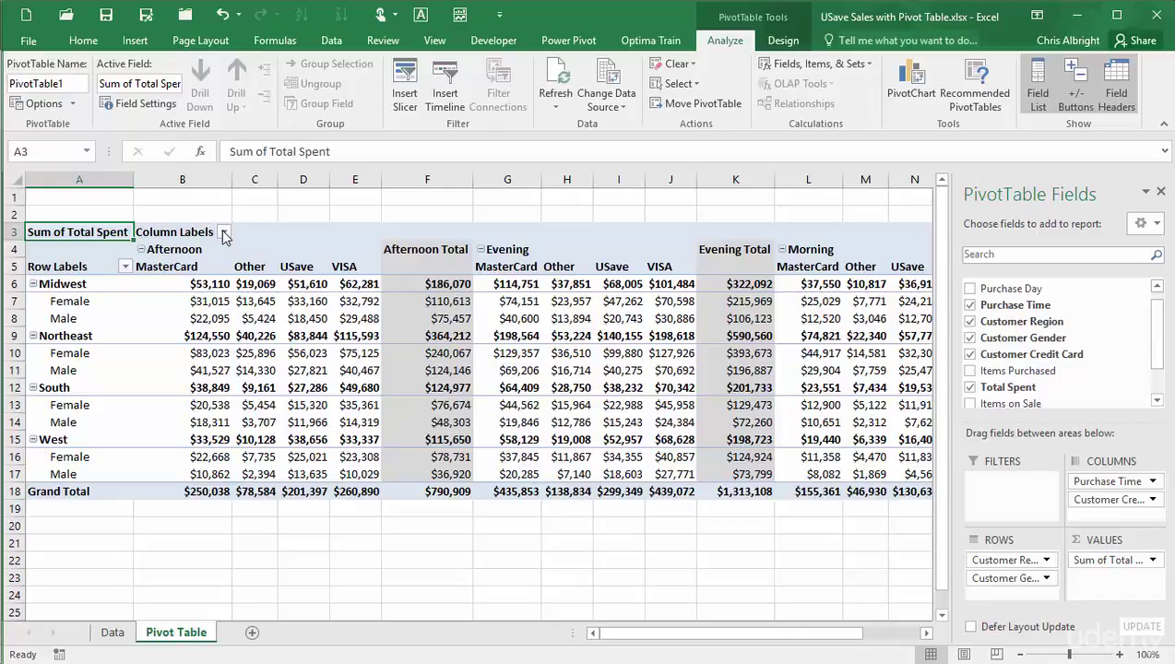
pyautogui.click(175, 251)
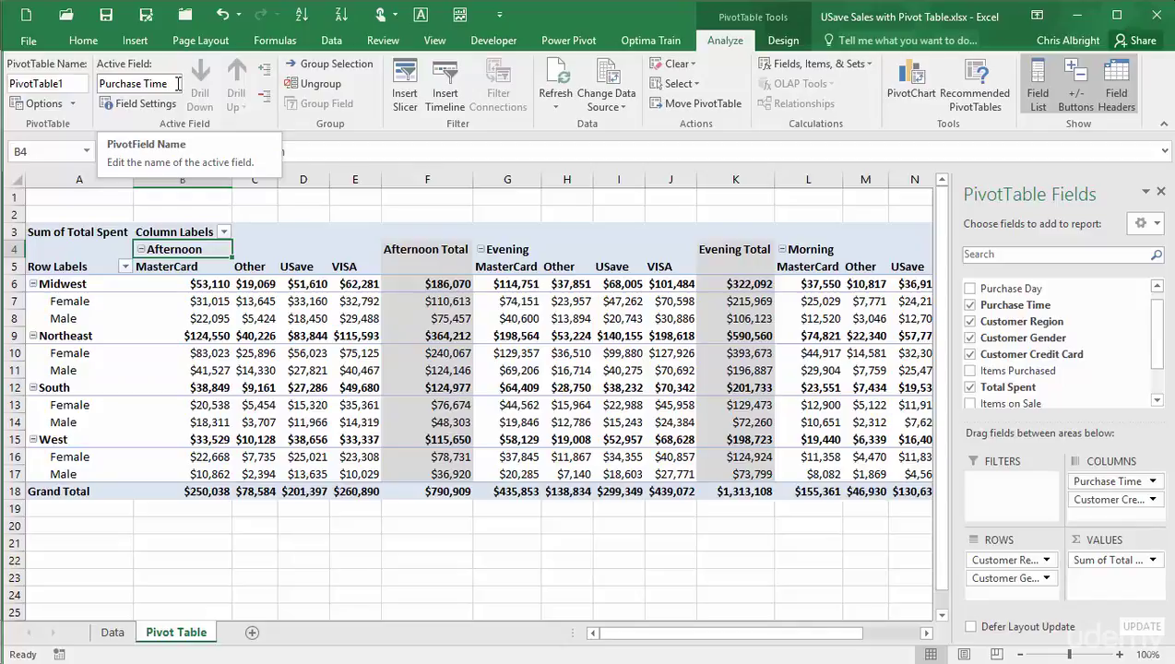
pyautogui.click(343, 266)
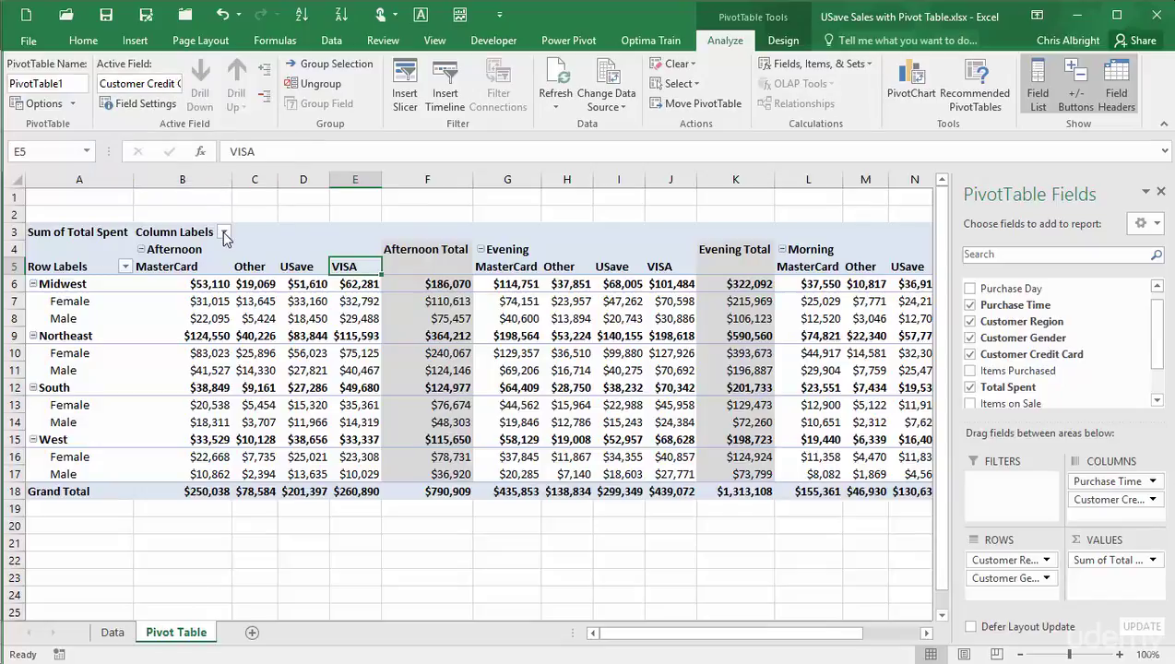
pyautogui.click(224, 234)
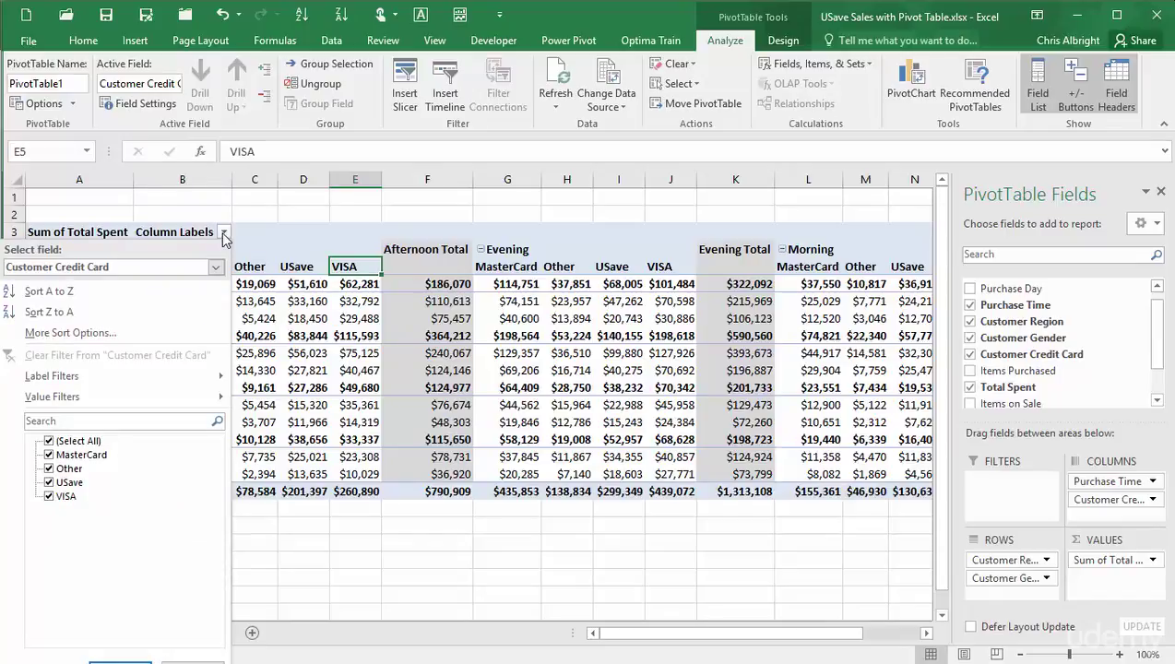
pyautogui.click(224, 234)
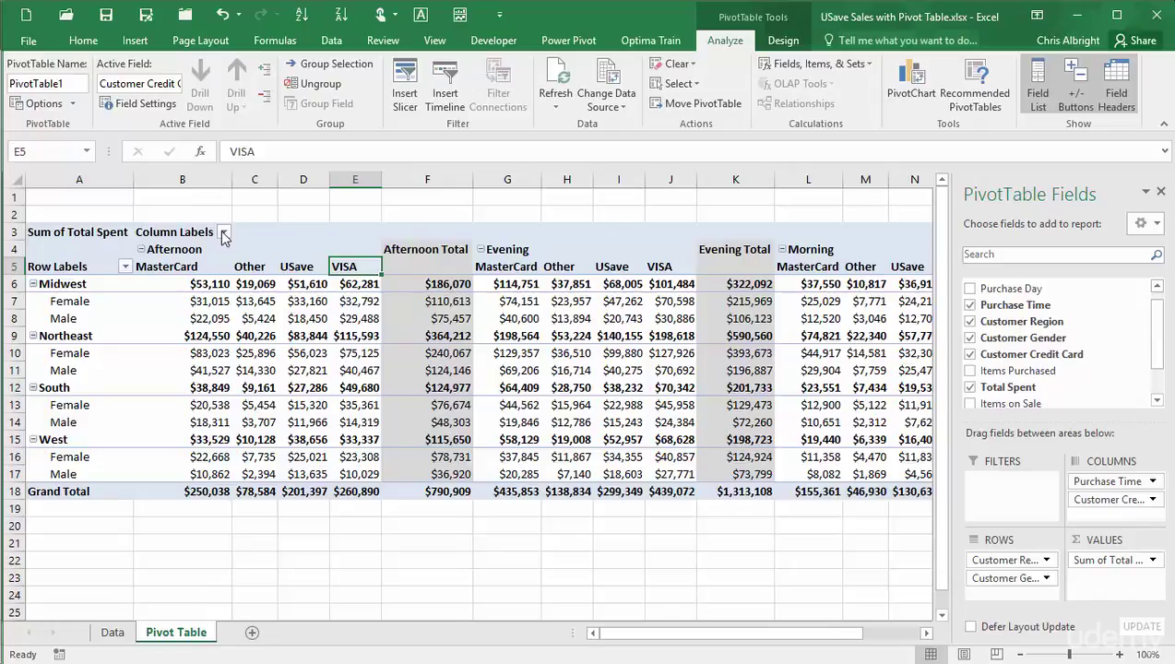
# Filter the Purchase Time column field to show only Evening
pyautogui.click(166, 251)
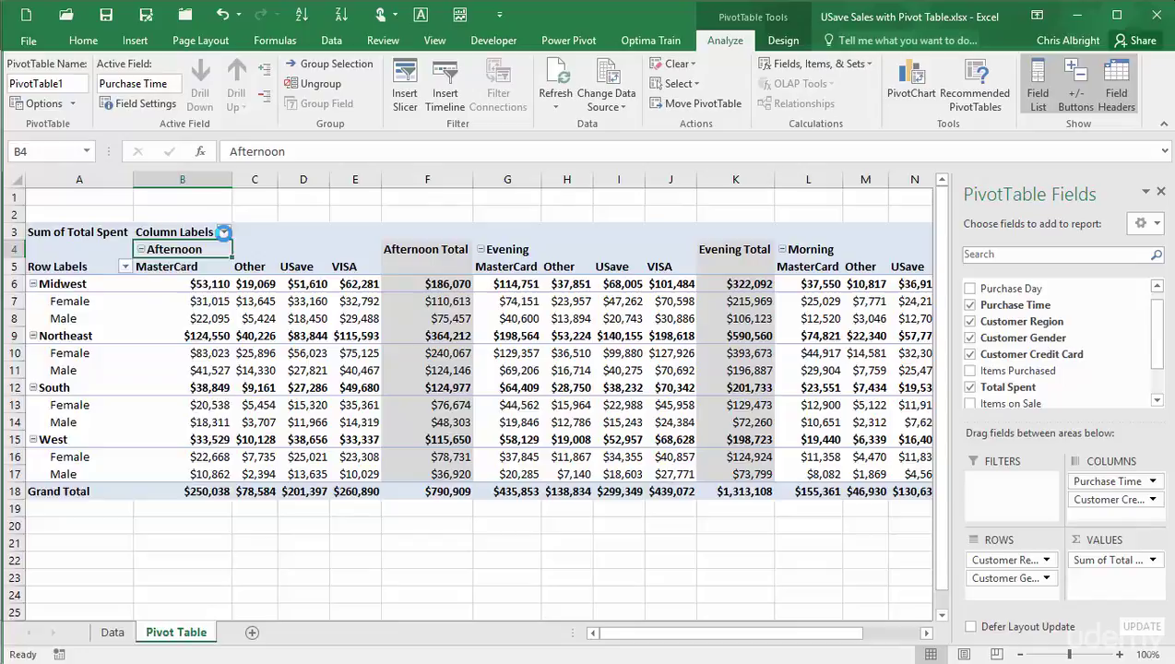
pyautogui.click(224, 233)
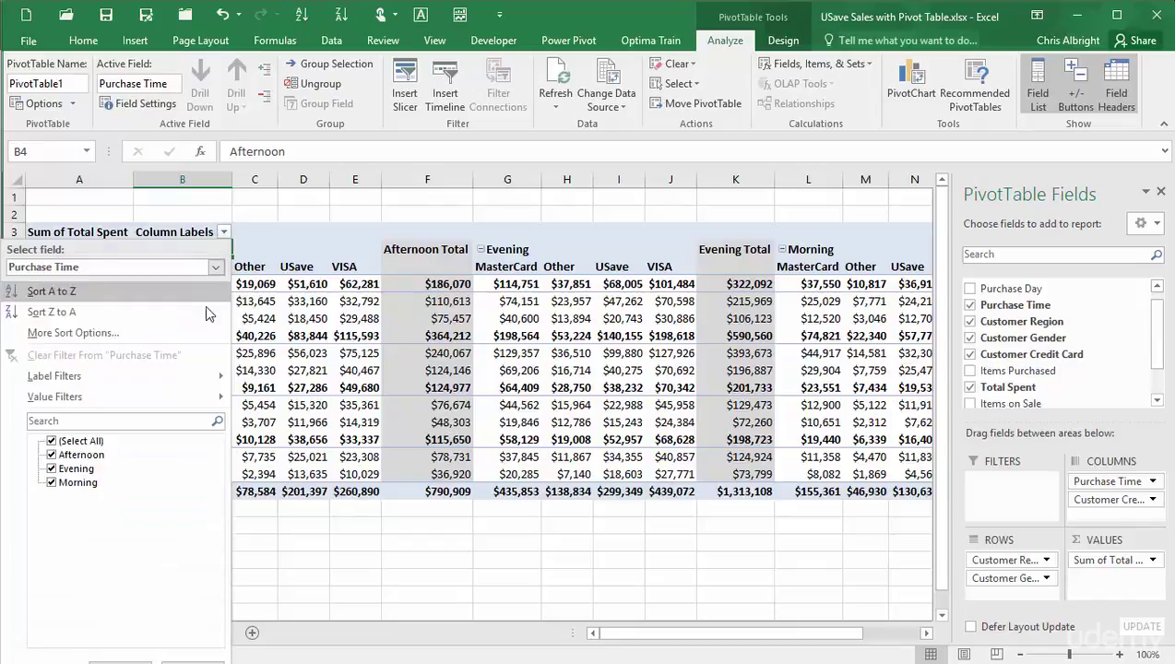
pyautogui.click(51, 441)
pyautogui.click(52, 469)
pyautogui.click(125, 656)
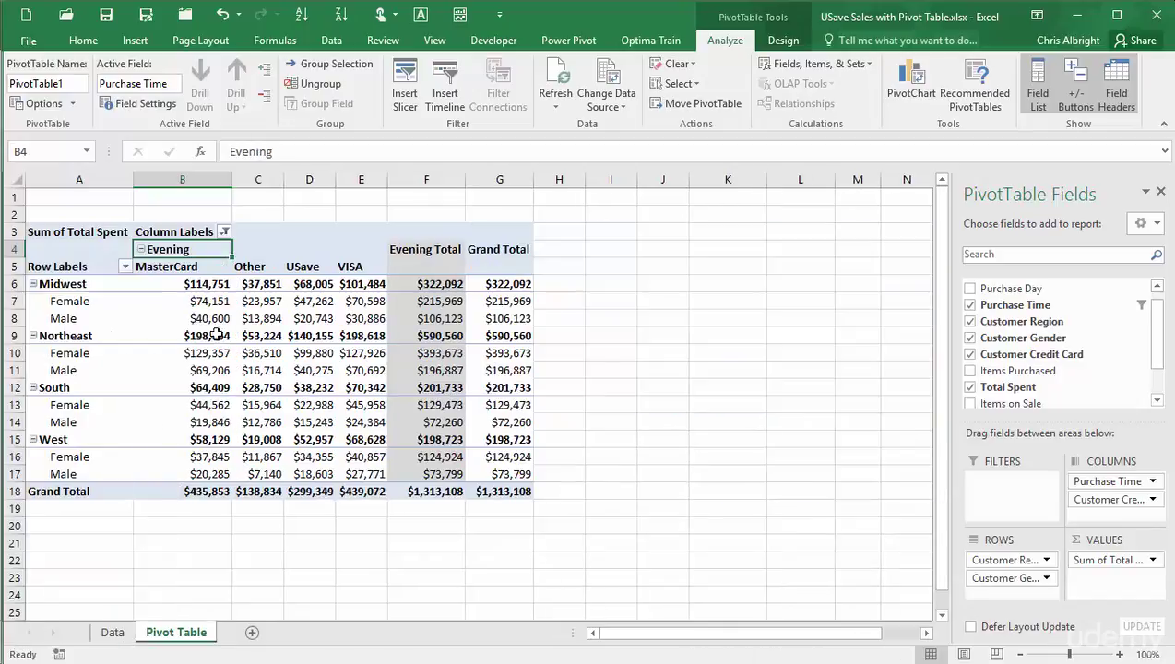
# Filter the Customer Credit Card column field to show only MasterCard and VISA
pyautogui.click(349, 267)
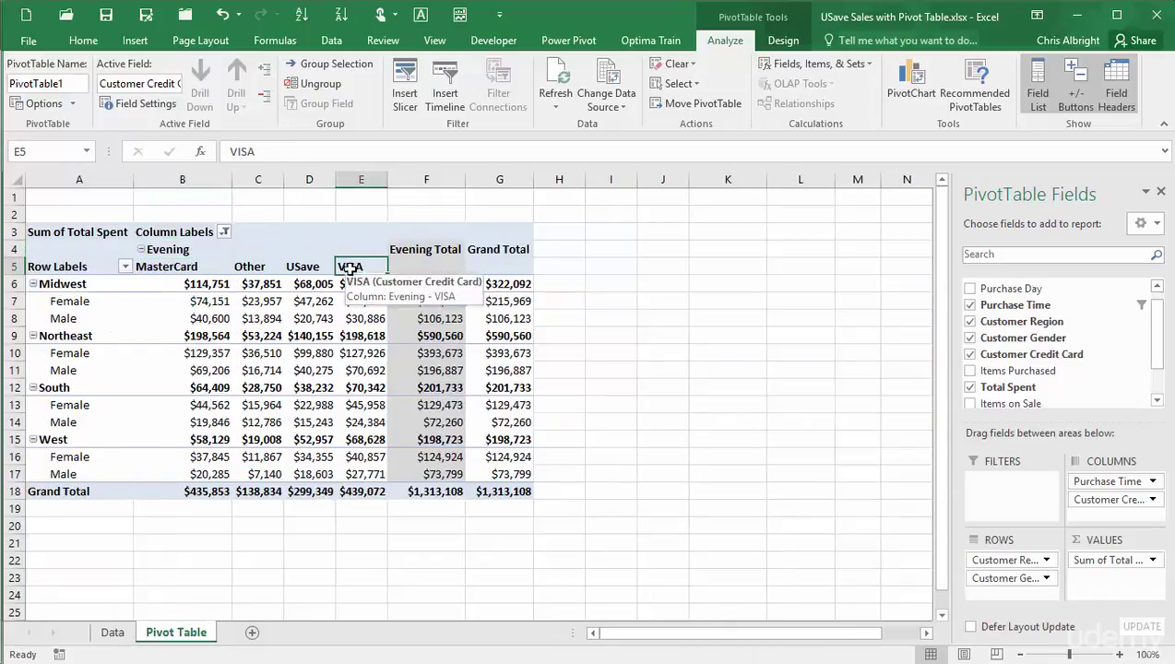
pyautogui.click(224, 231)
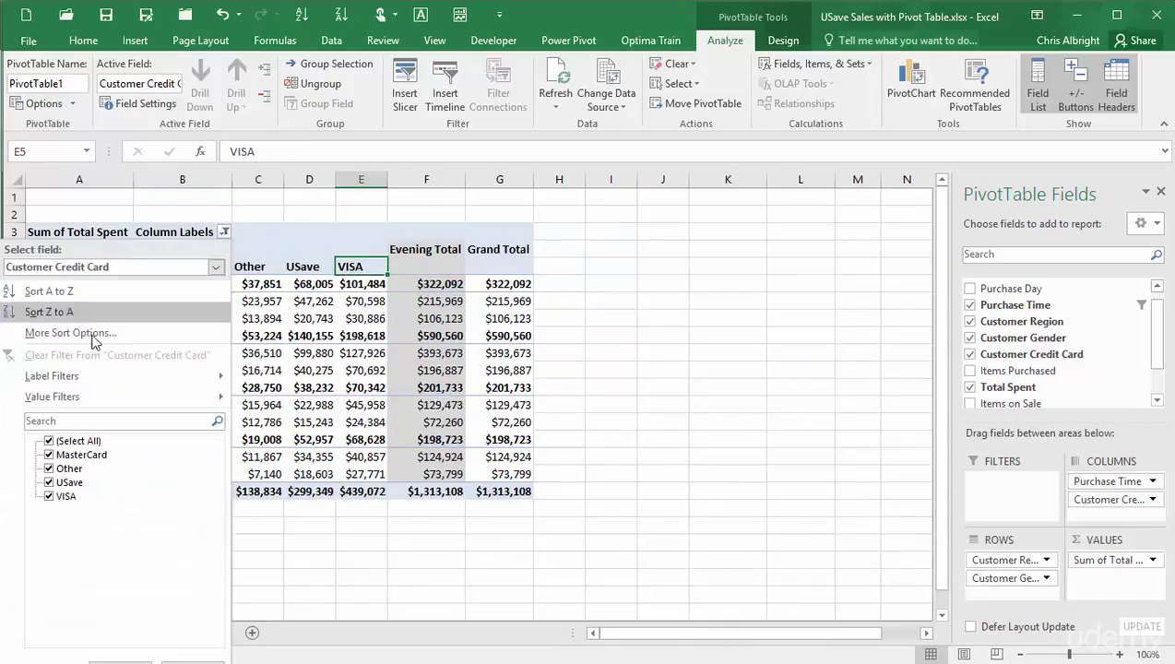
pyautogui.click(49, 441)
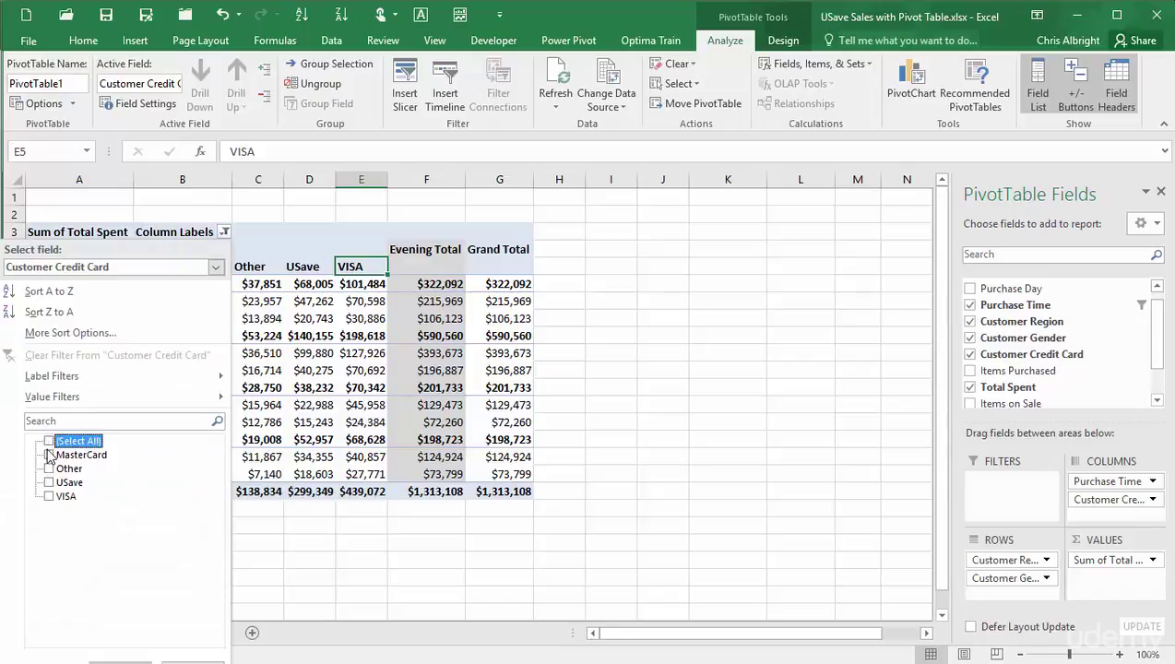
pyautogui.click(49, 454)
pyautogui.click(49, 496)
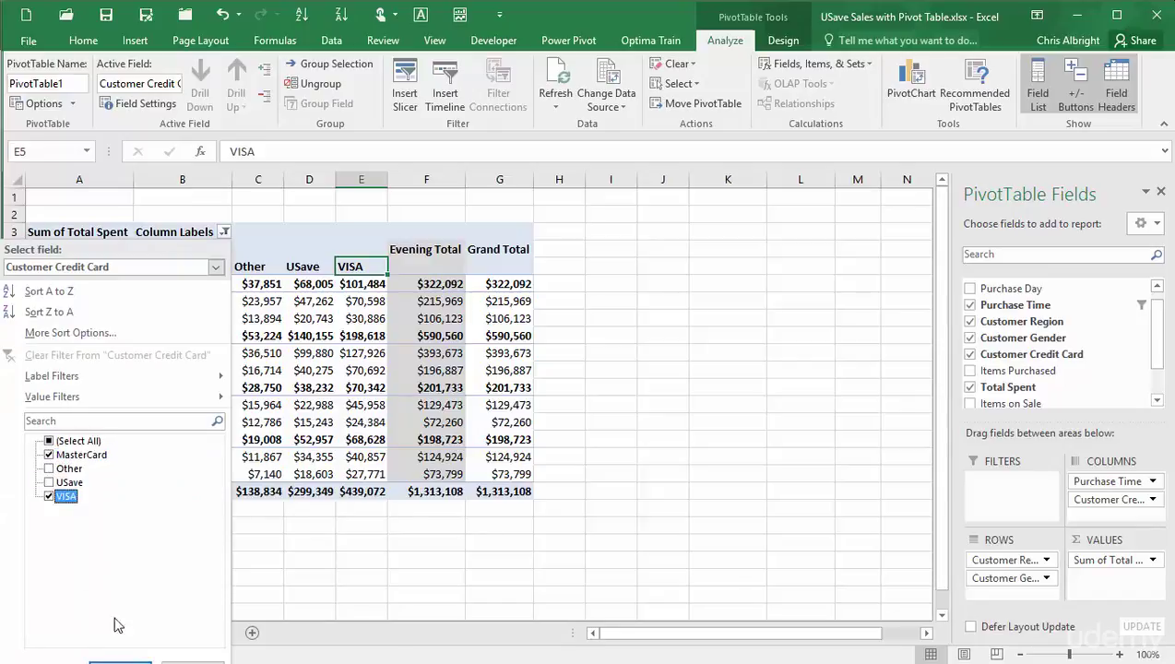
pyautogui.click(120, 660)
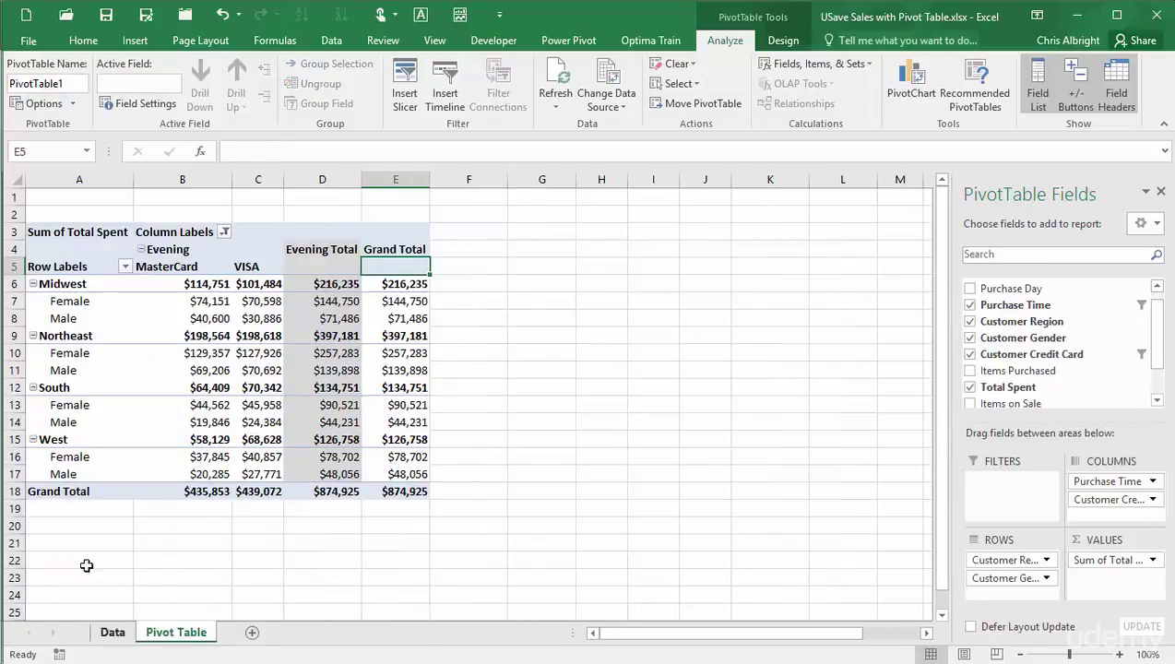
# Filter the Customer Region row field to show only Northeast and South
pyautogui.click(72, 284)
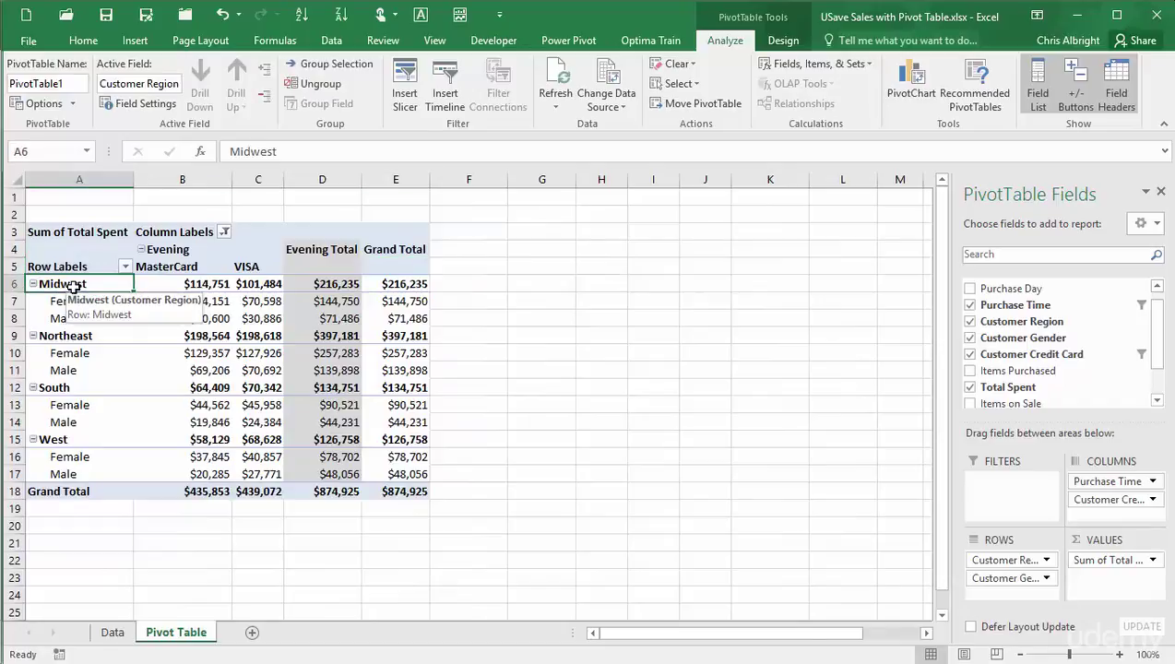
pyautogui.click(123, 267)
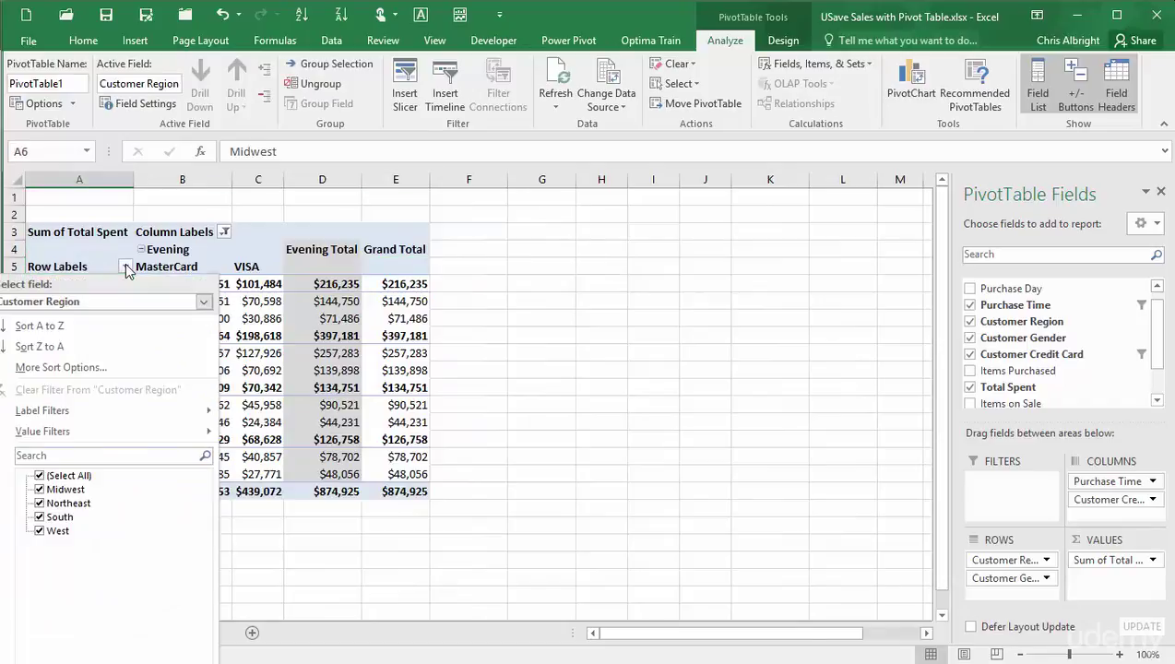
pyautogui.click(40, 475)
pyautogui.click(39, 502)
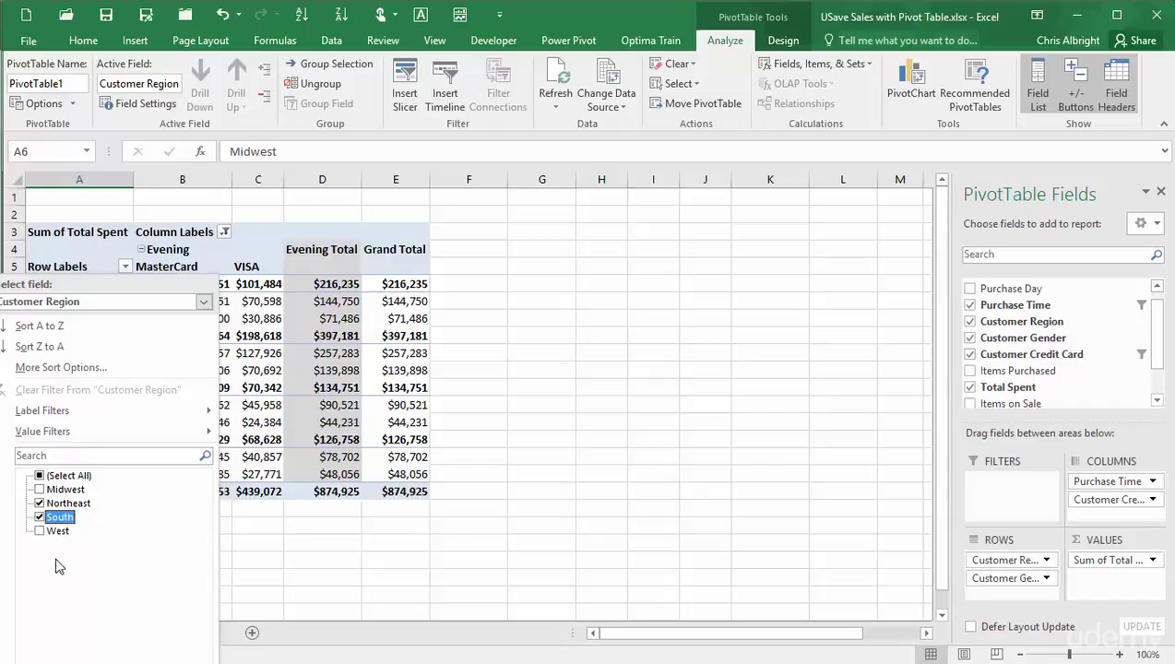
pyautogui.press('Return')
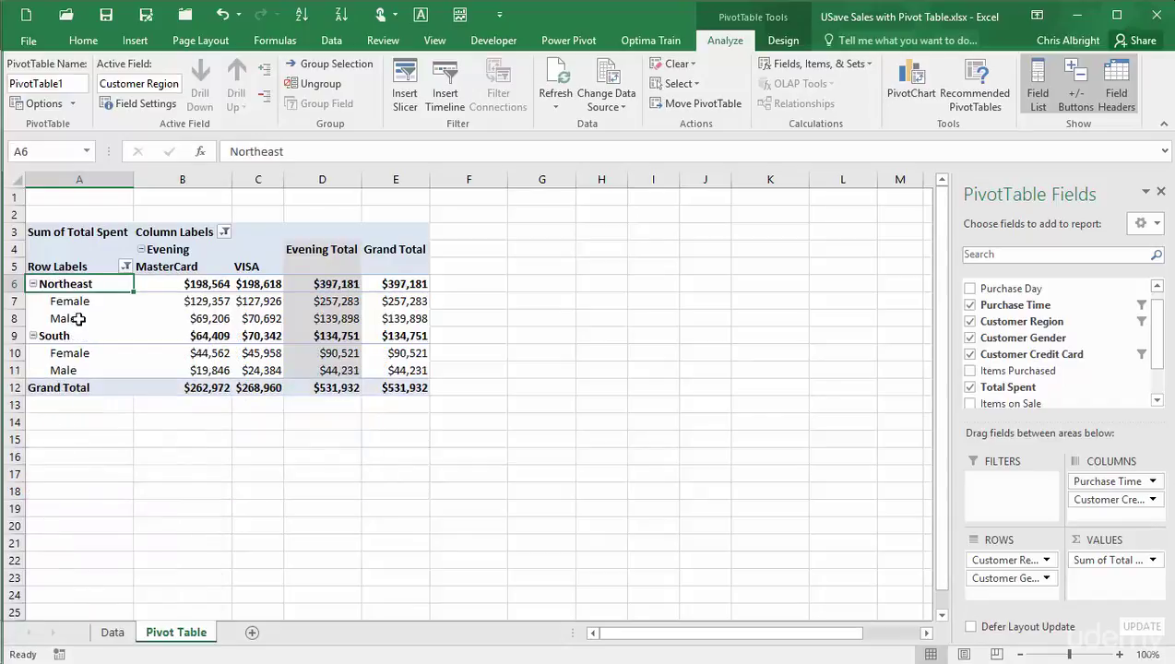
# Filter the Customer Gender row field to show only Male
pyautogui.click(78, 302)
pyautogui.click(126, 266)
pyautogui.click(39, 475)
pyautogui.click(40, 503)
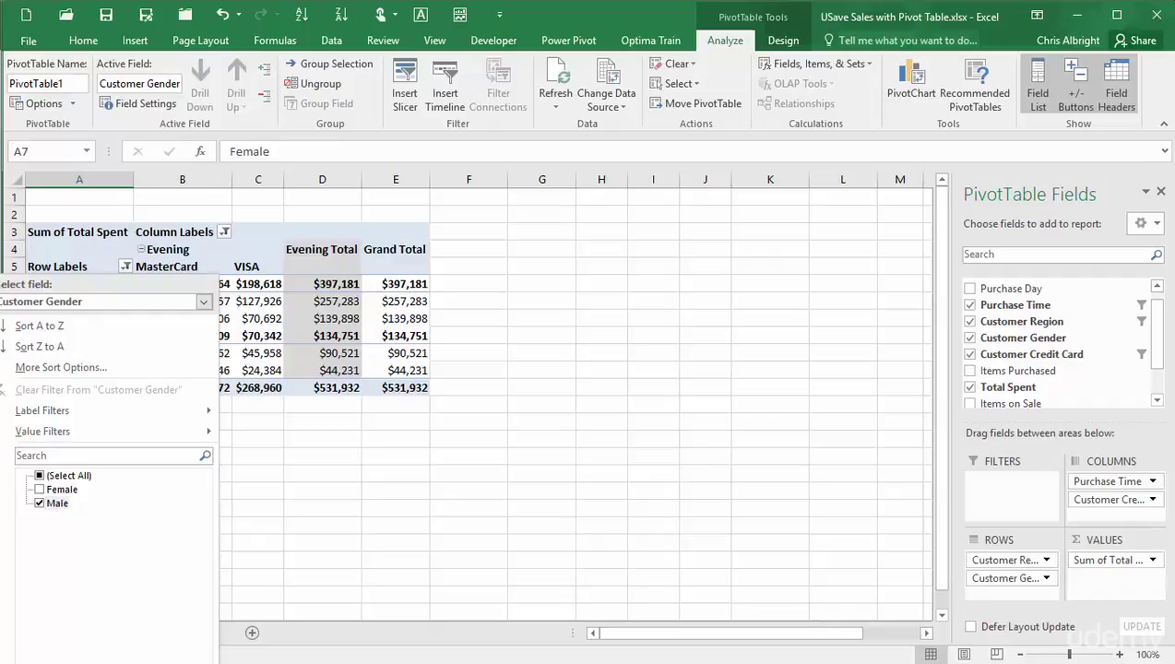
pyautogui.click(202, 542)
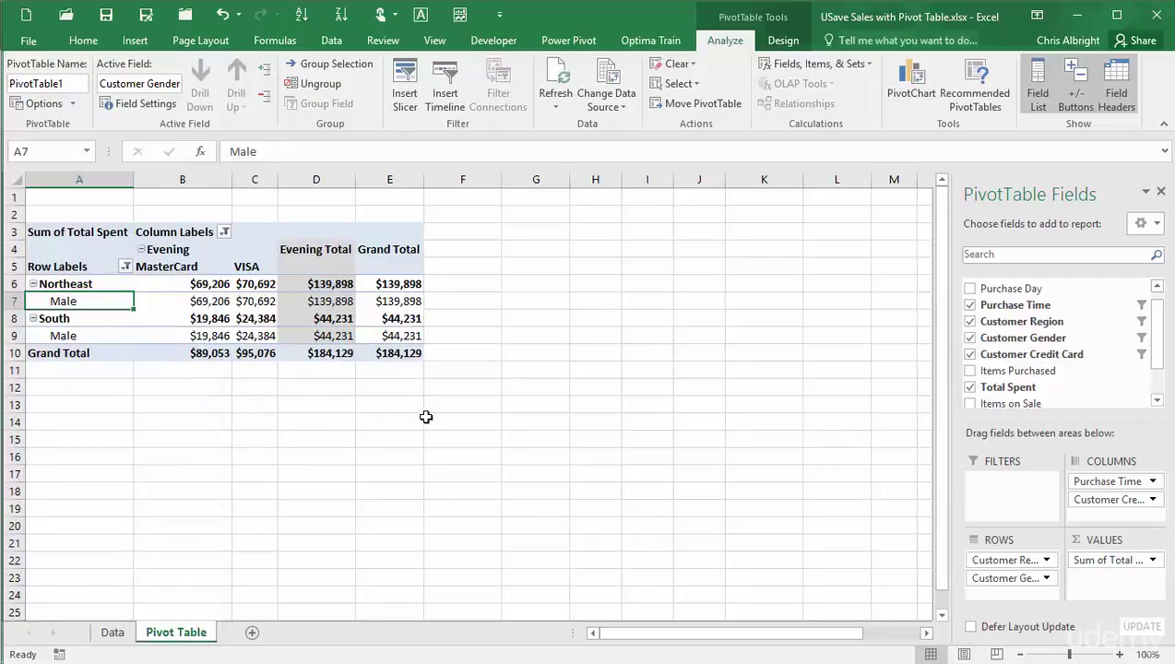
# Examine the filtered pivot table and select the evening total for Northeast males
pyautogui.click(423, 416)
pyautogui.moveTo(423, 416); pyautogui.dragTo(422, 420)
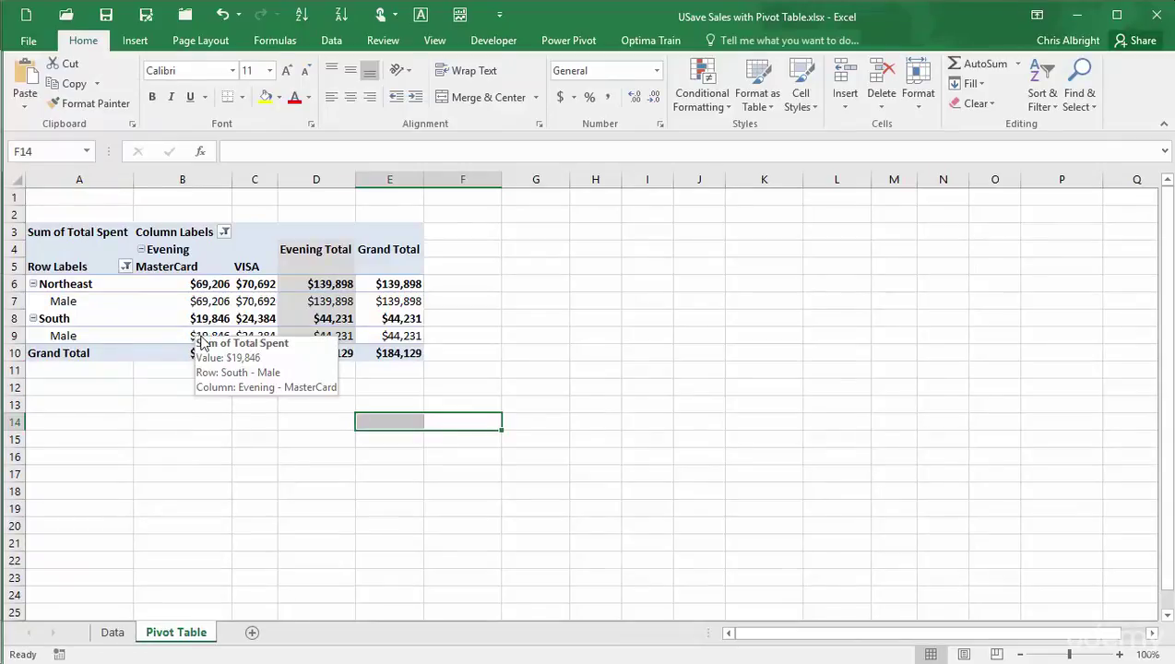
pyautogui.click(316, 301)
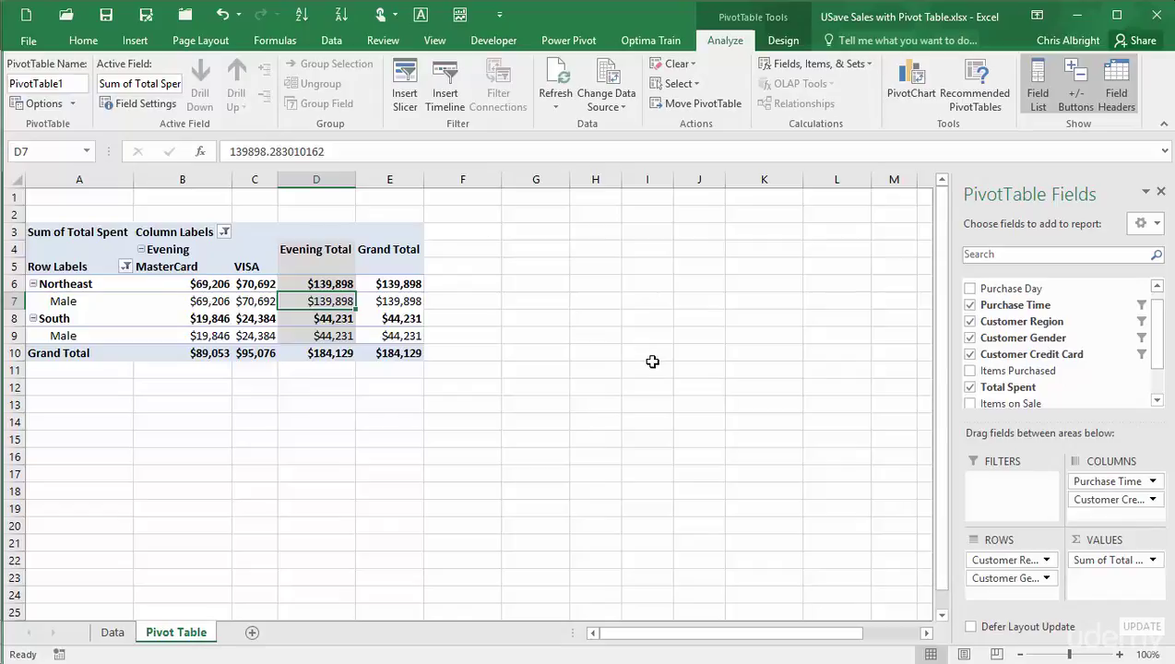
# Undo the gender, region, credit card and purchase time filters on the pivot table
pyautogui.hotkey('ctrl', 'z')
pyautogui.hotkey('ctrl', 'z')
pyautogui.hotkey('ctrl', 'z')
pyautogui.hotkey('ctrl', 'z')
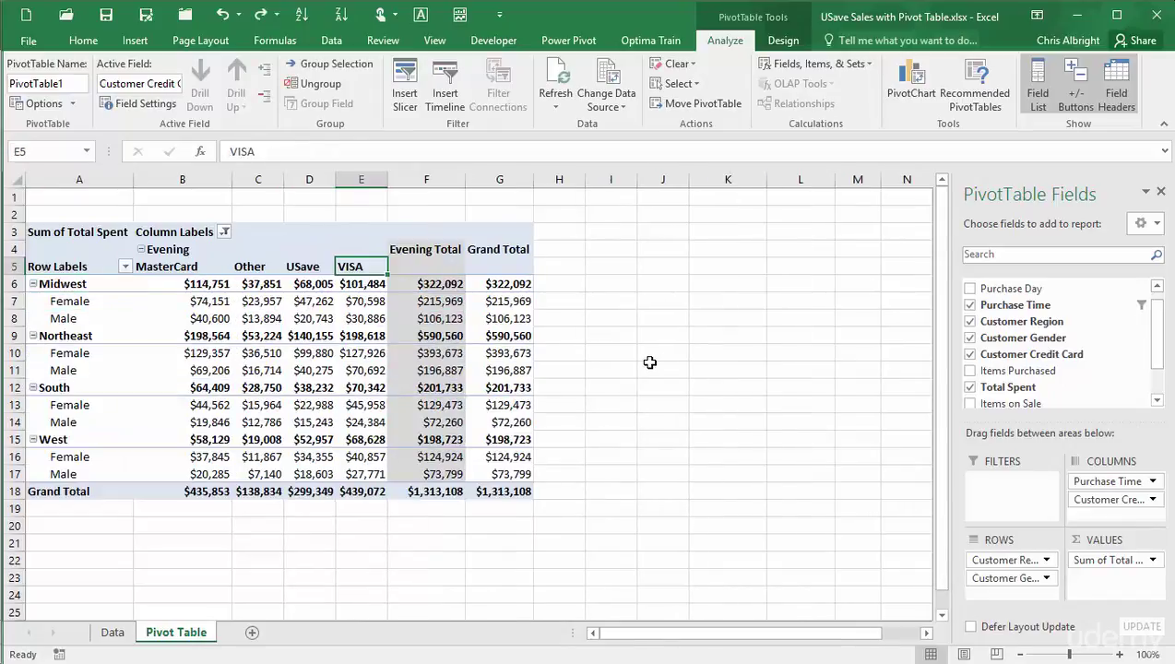
pyautogui.moveTo(649, 362)
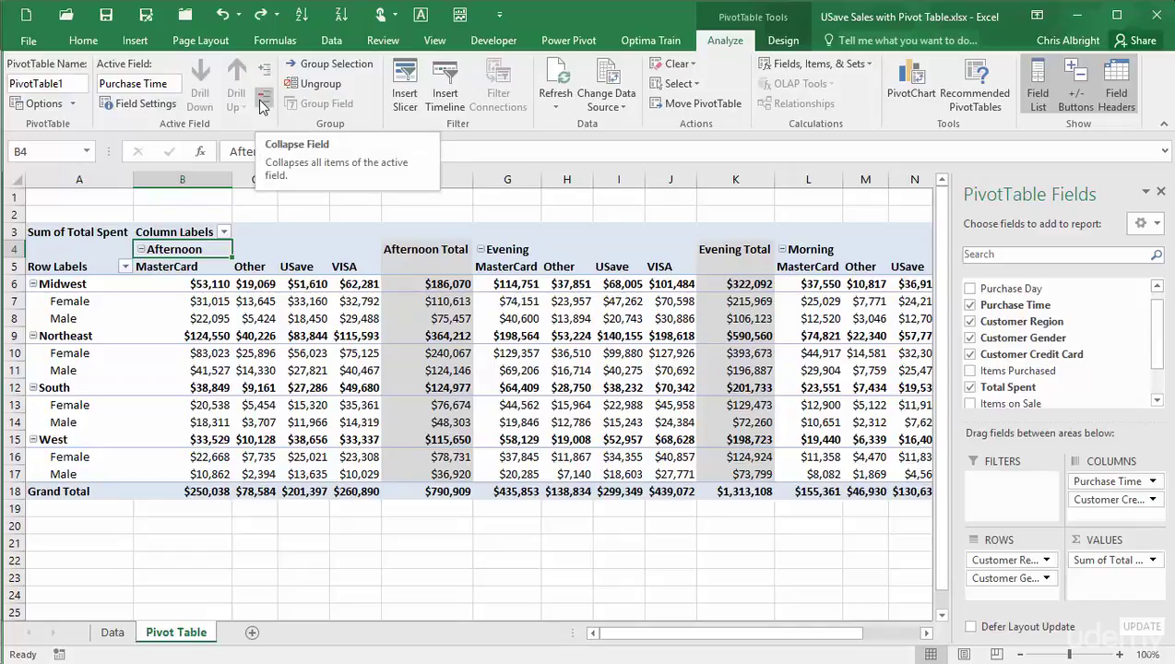
# Collapse and re-expand the Afternoon column group and the West row group
pyautogui.click(142, 250)
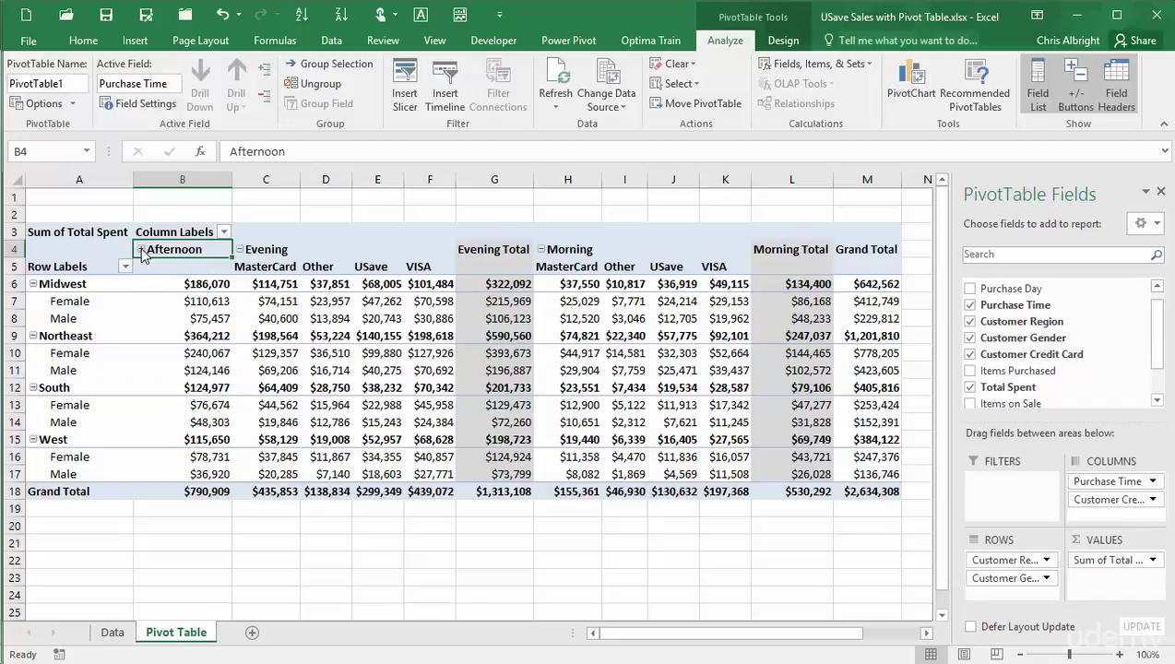
pyautogui.click(140, 249)
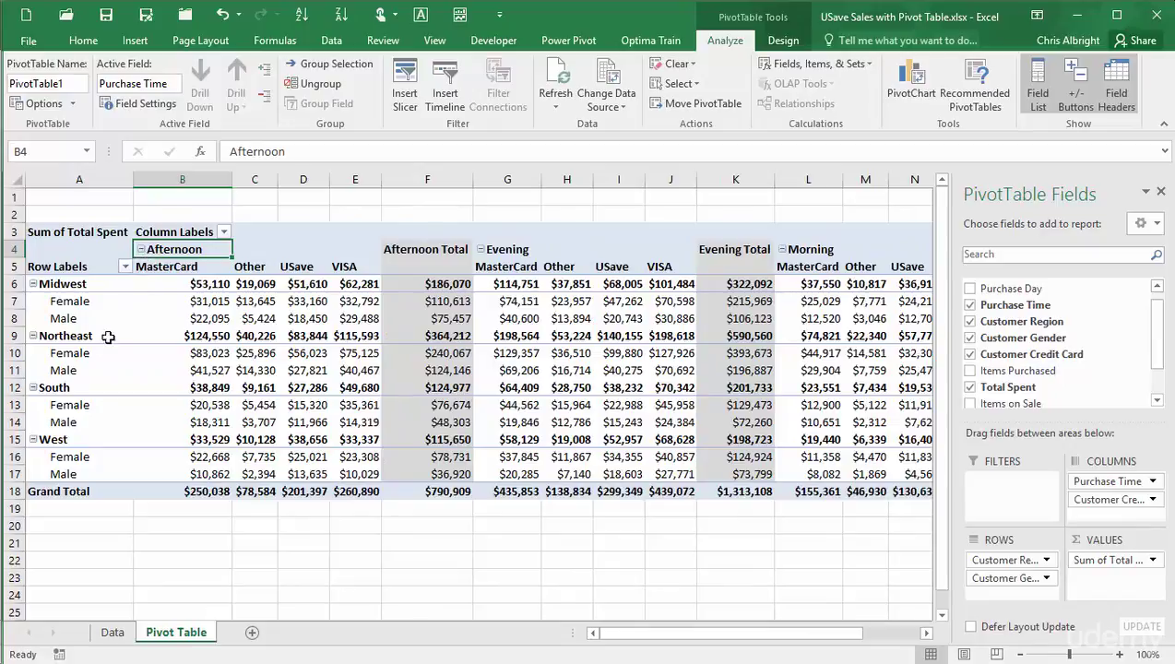
pyautogui.click(33, 440)
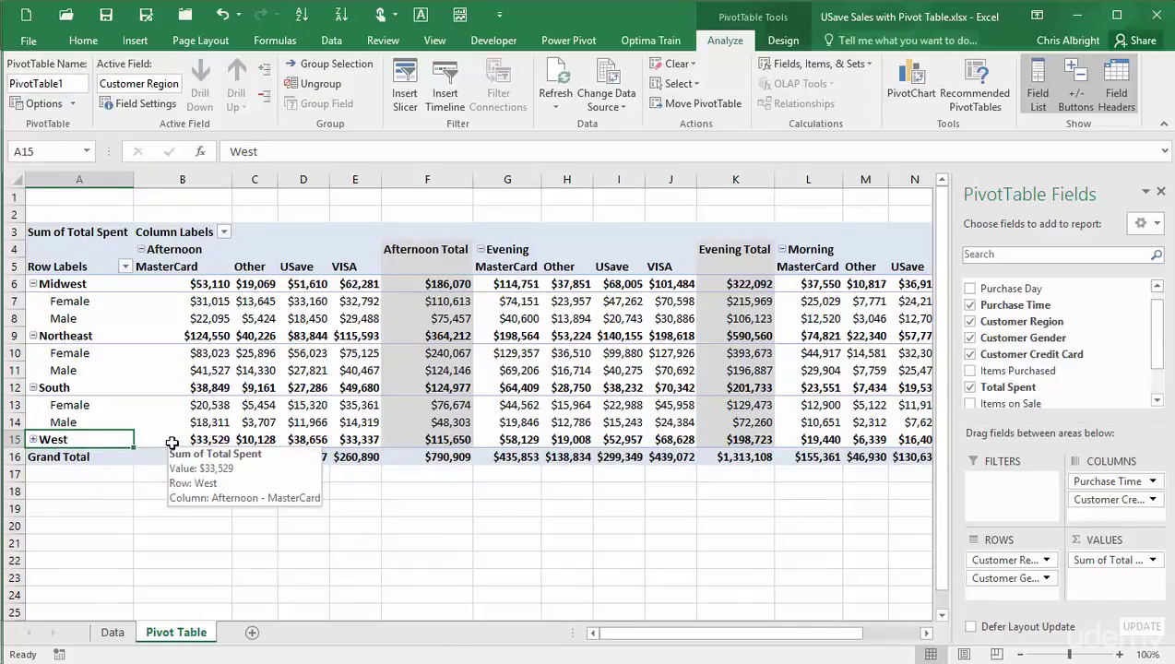
pyautogui.click(34, 439)
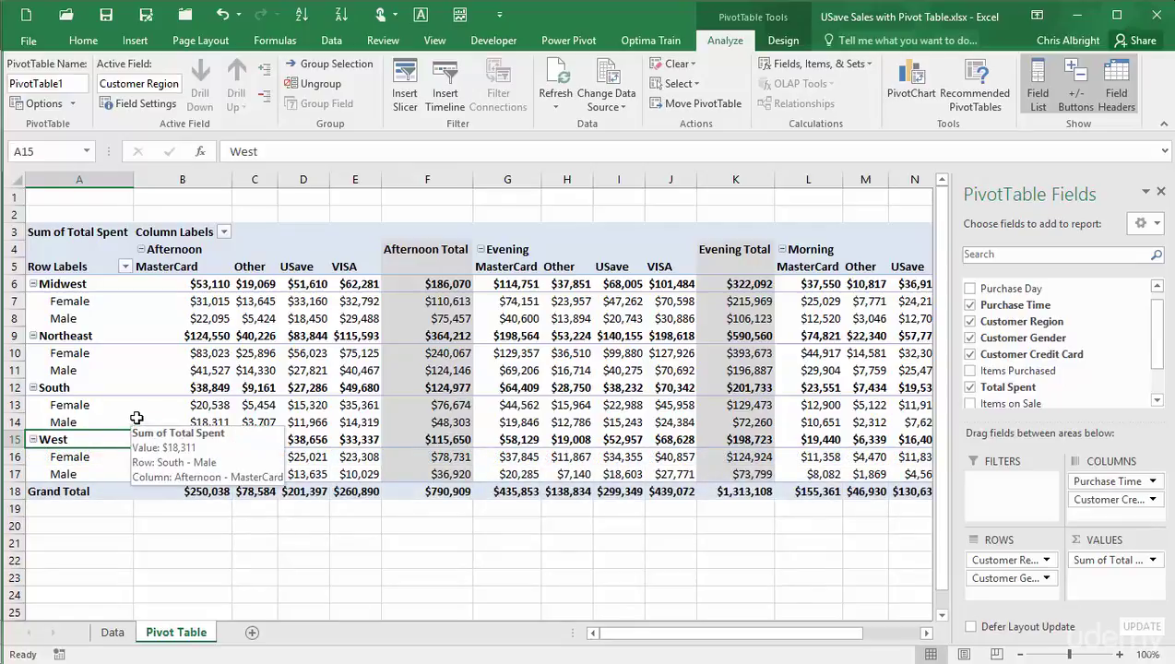
# Collapse all items of the Customer Region field, and expand the entire field again
pyautogui.click(264, 95)
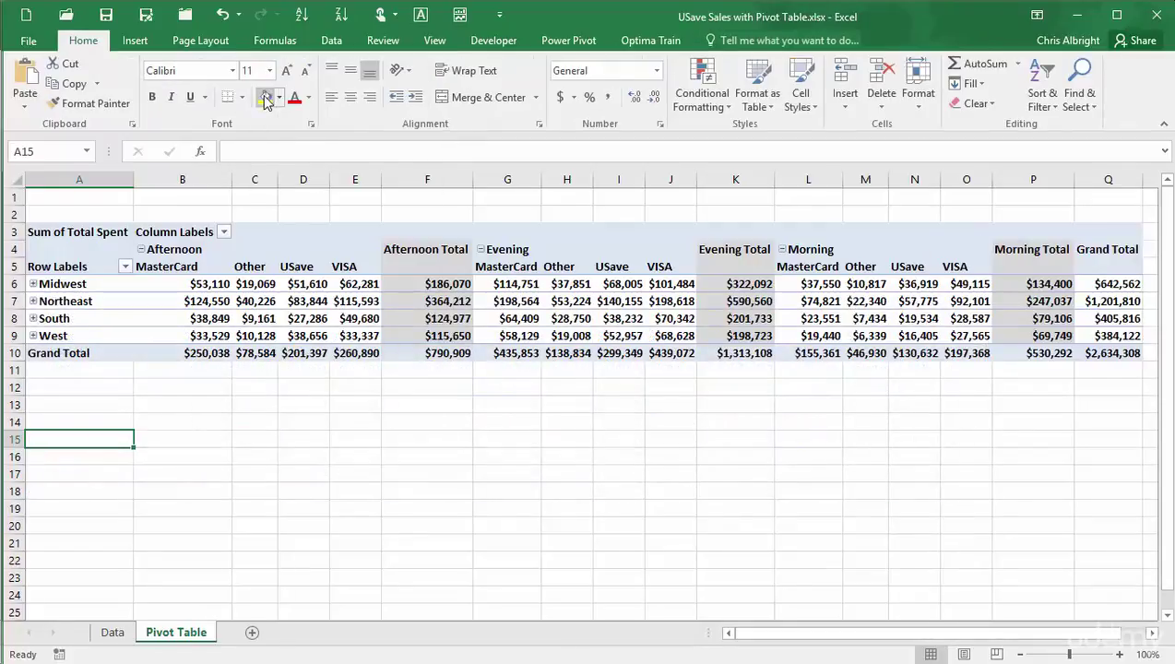
pyautogui.click(65, 336)
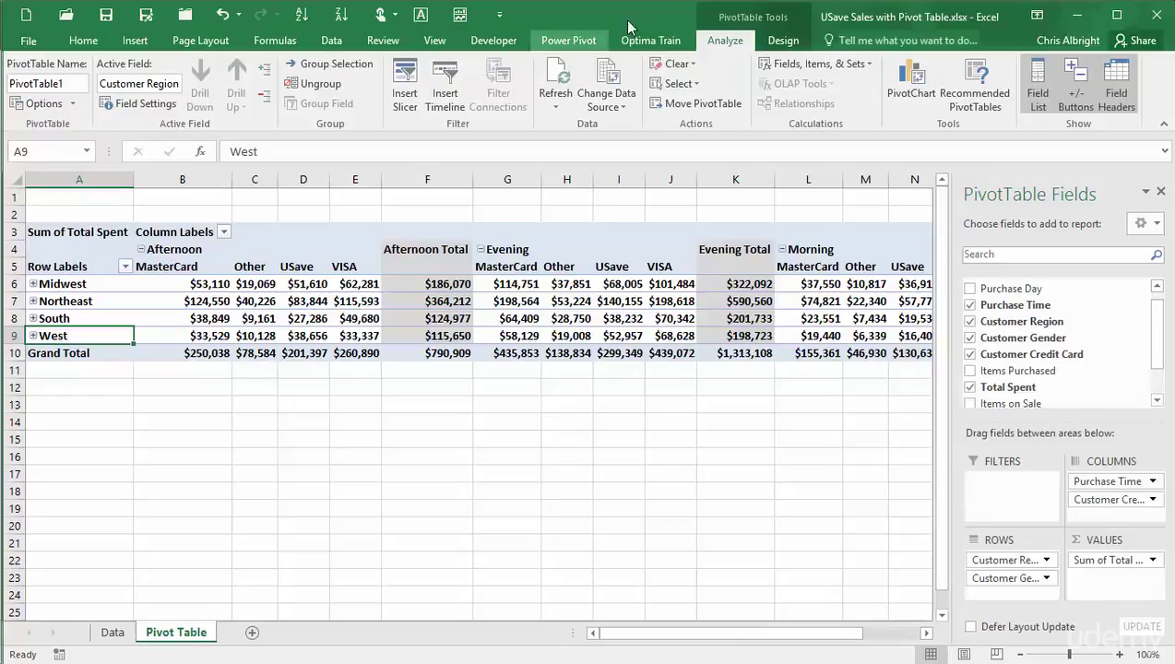
pyautogui.click(265, 71)
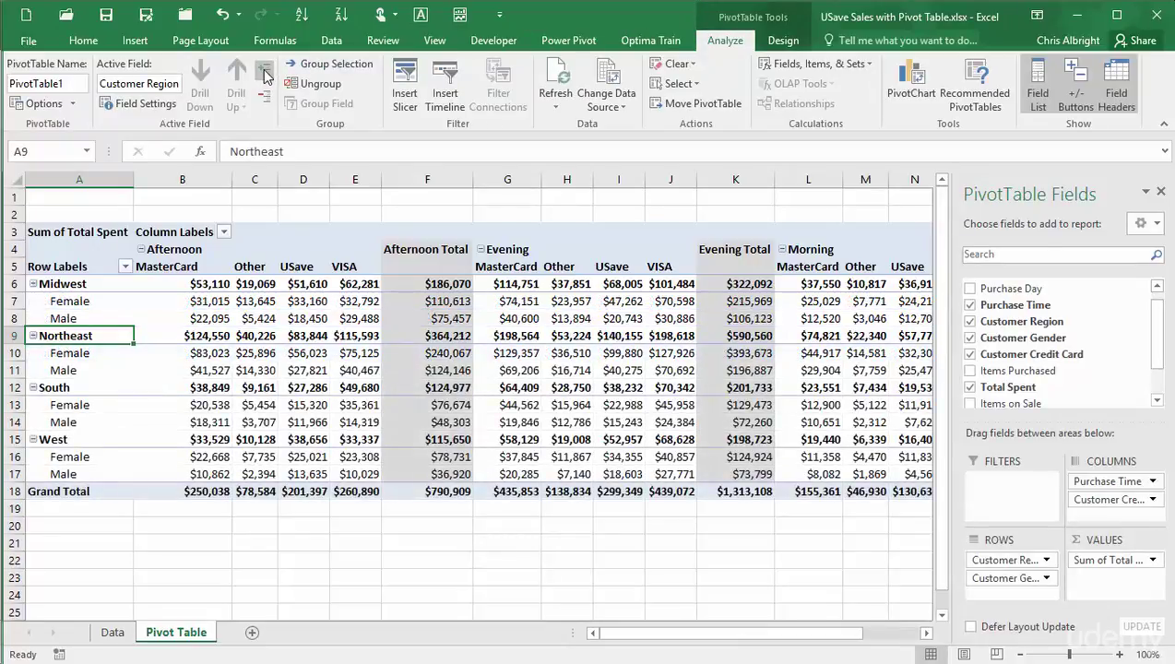